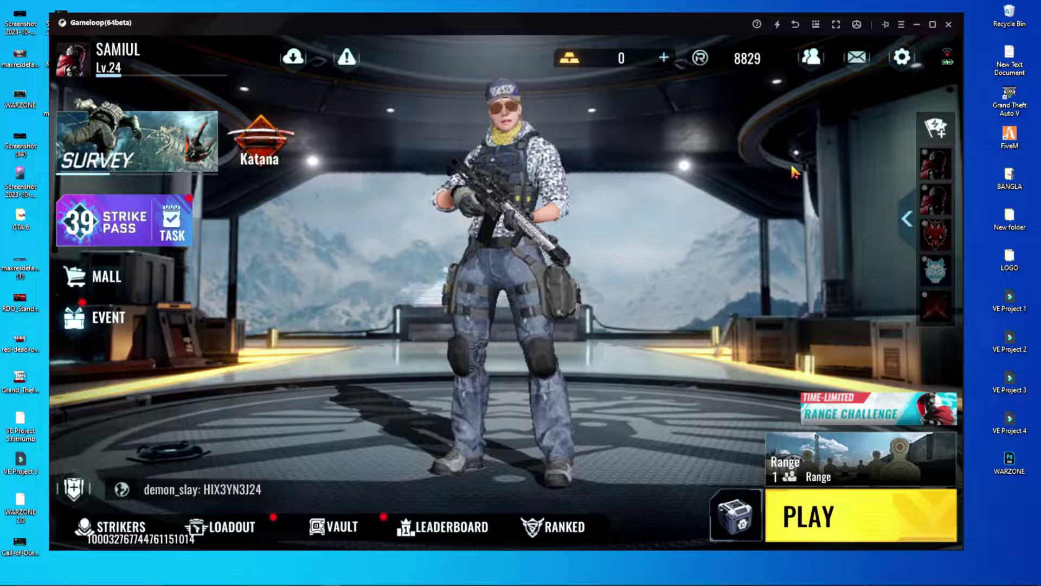
Open the Select Mode screen from the Range mode card in the Warzone Mobile lobby.
click(804, 438)
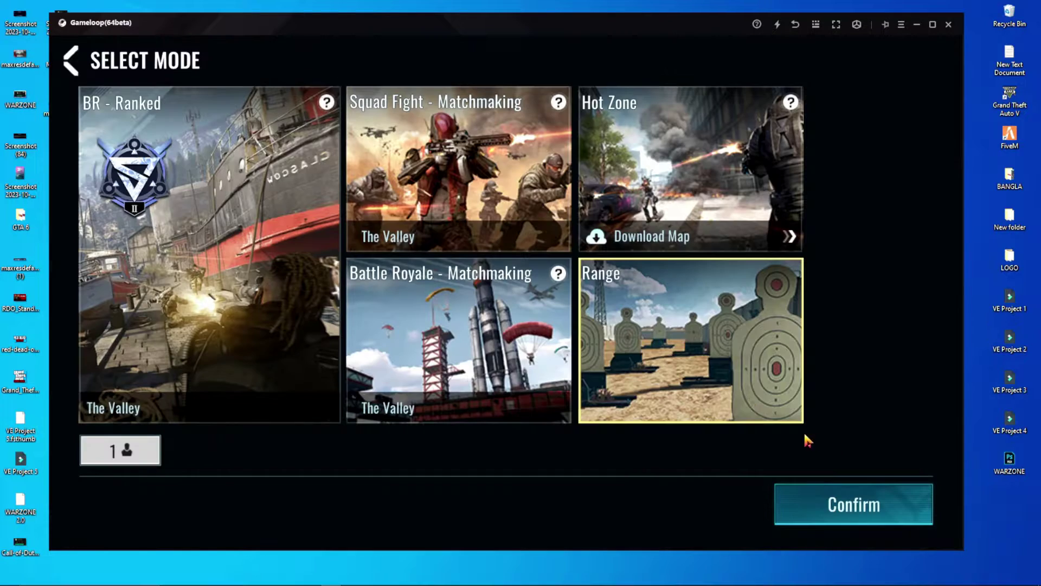
Confirm Range as the game mode and start the Range match.
click(874, 507)
click(870, 510)
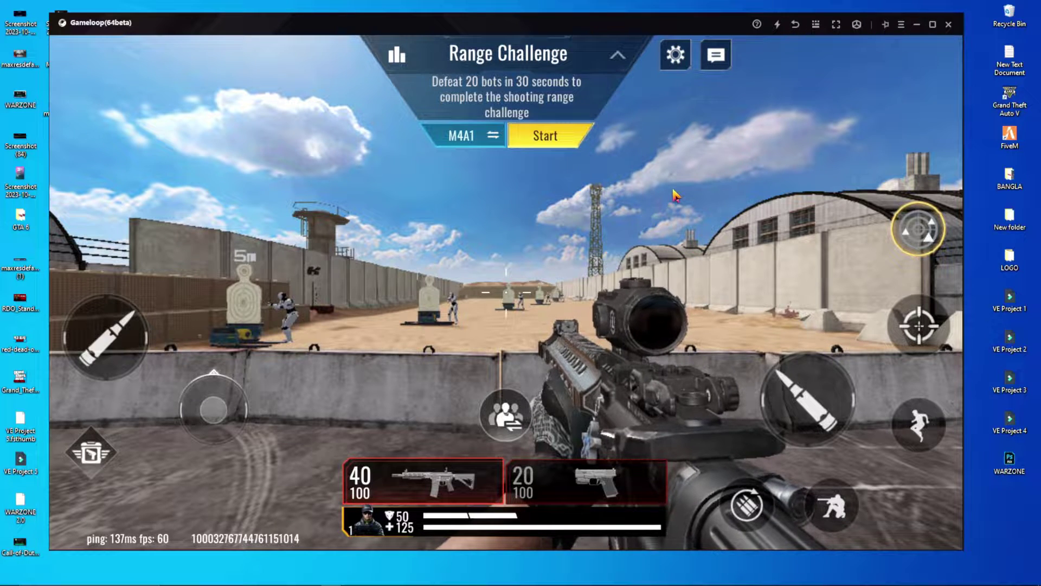
drag(678, 22, 704, 30)
Toggle Auto Sprint off and back on under Gameplay > Move, then reopen settings.
click(703, 64)
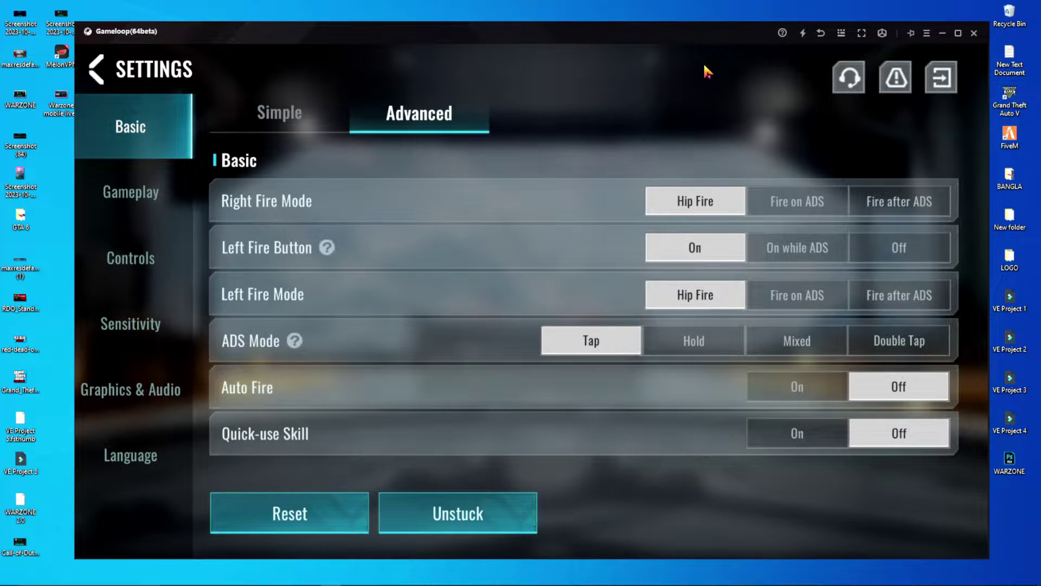
click(129, 193)
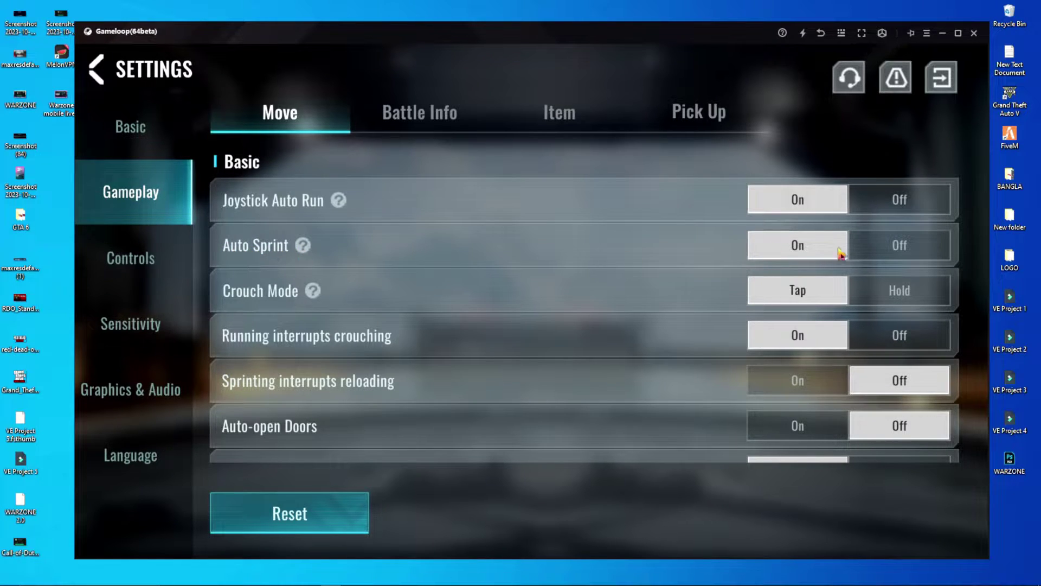
click(895, 251)
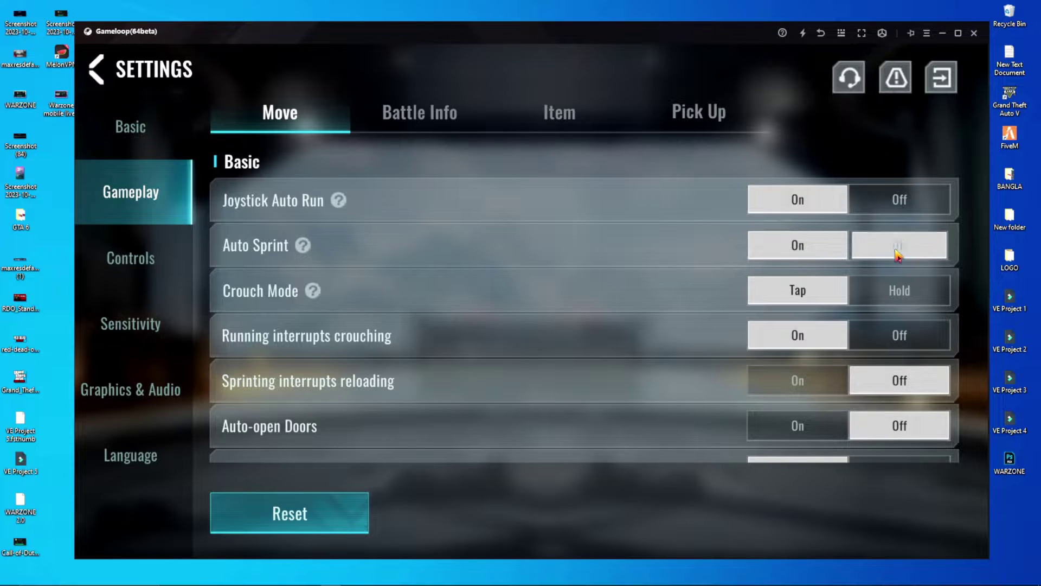
click(811, 251)
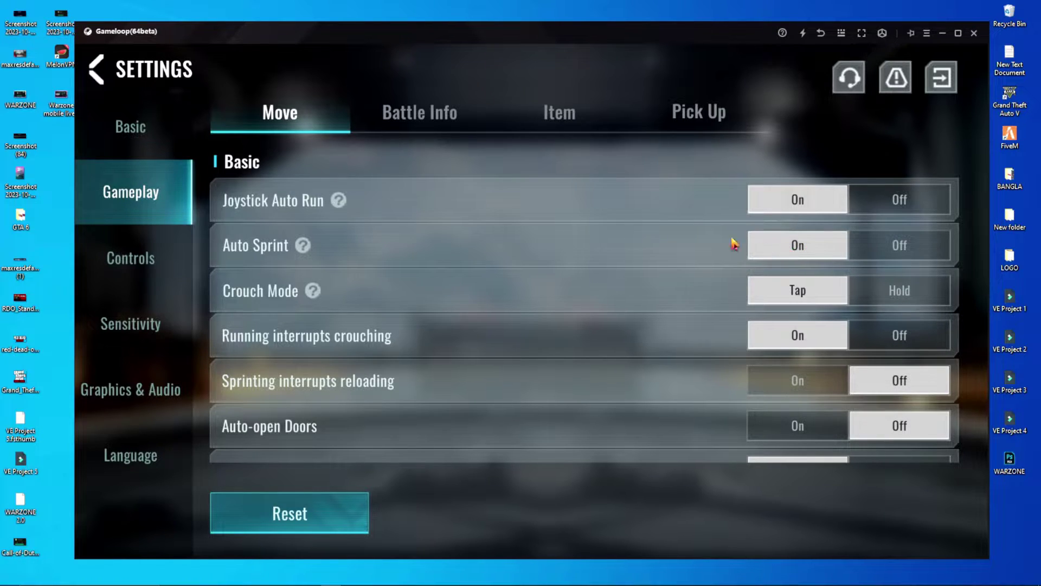
click(113, 76)
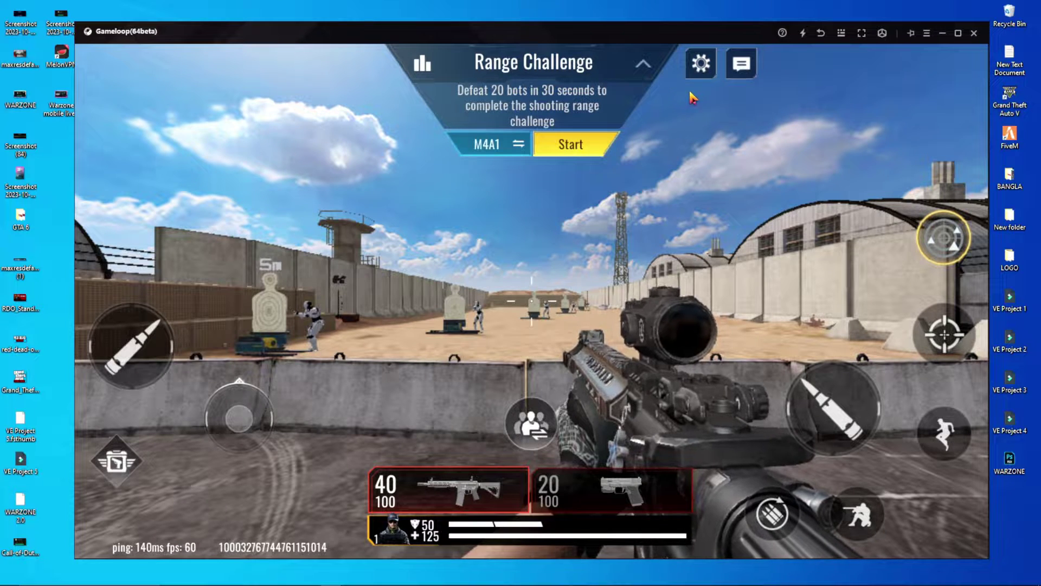
click(699, 63)
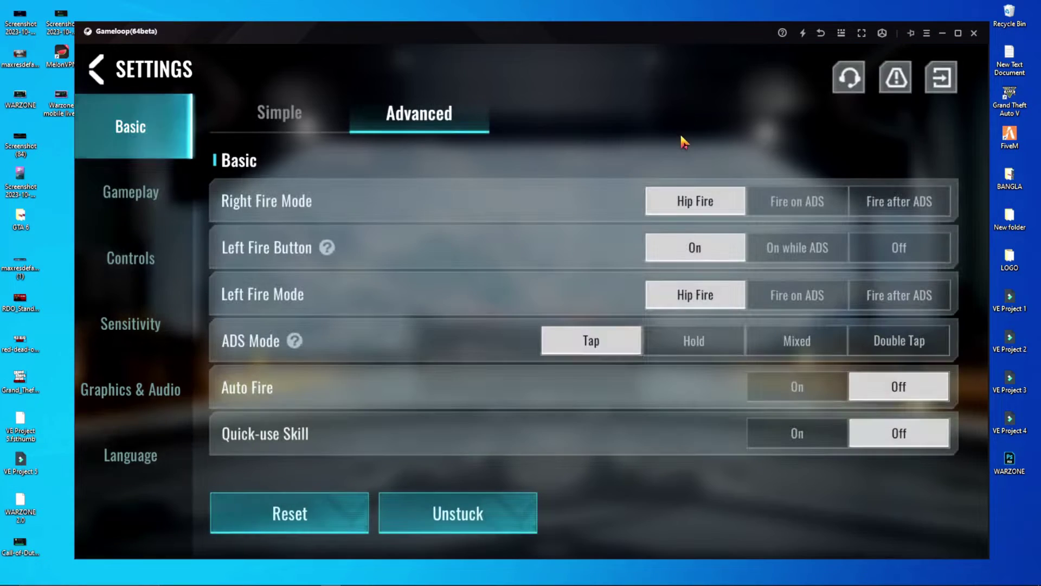
Switch Controls from Interface 2 back to Interface 1 and open its Custom layout editor.
click(138, 267)
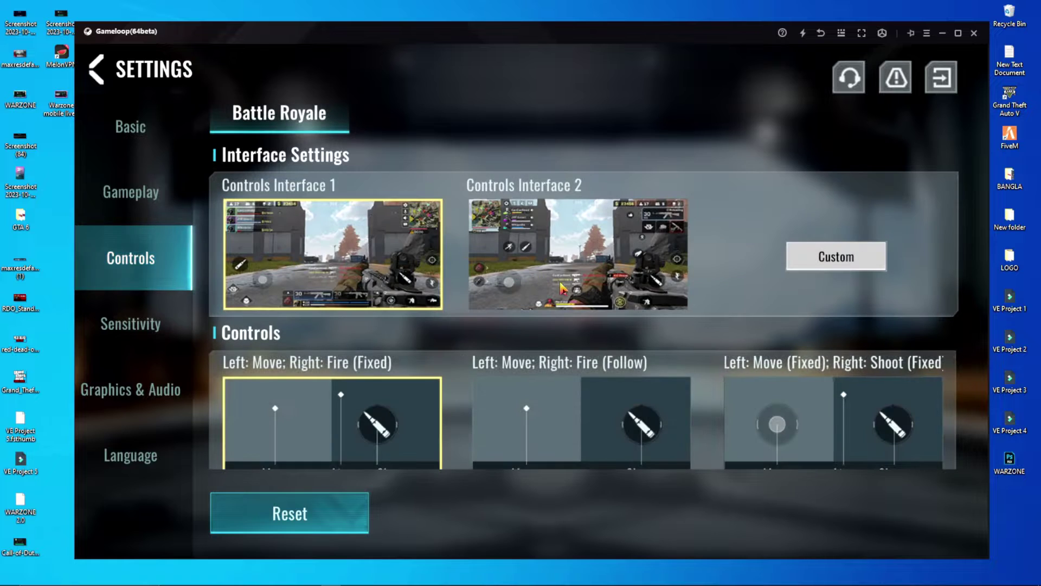
click(561, 273)
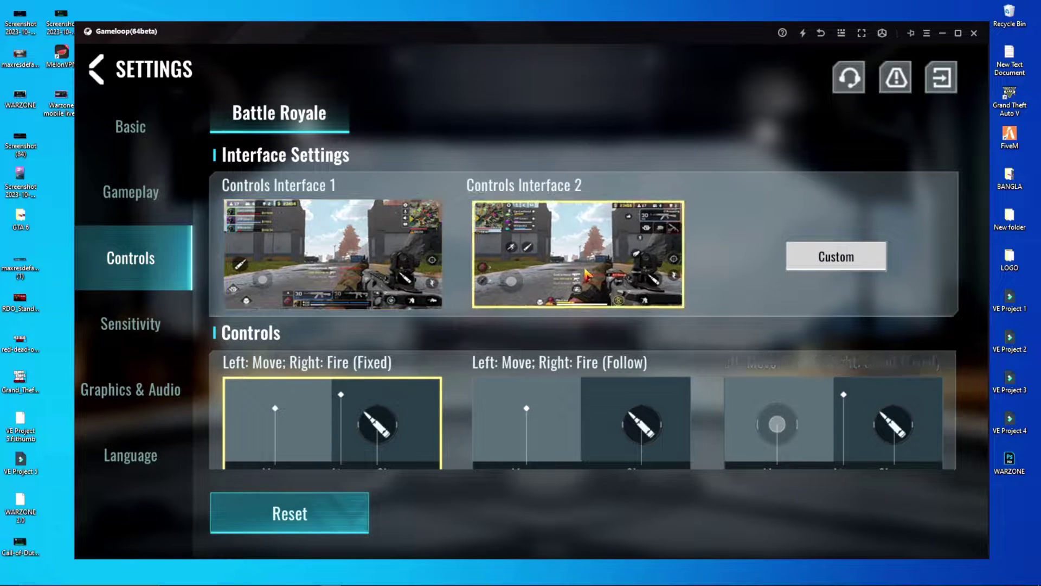
click(306, 266)
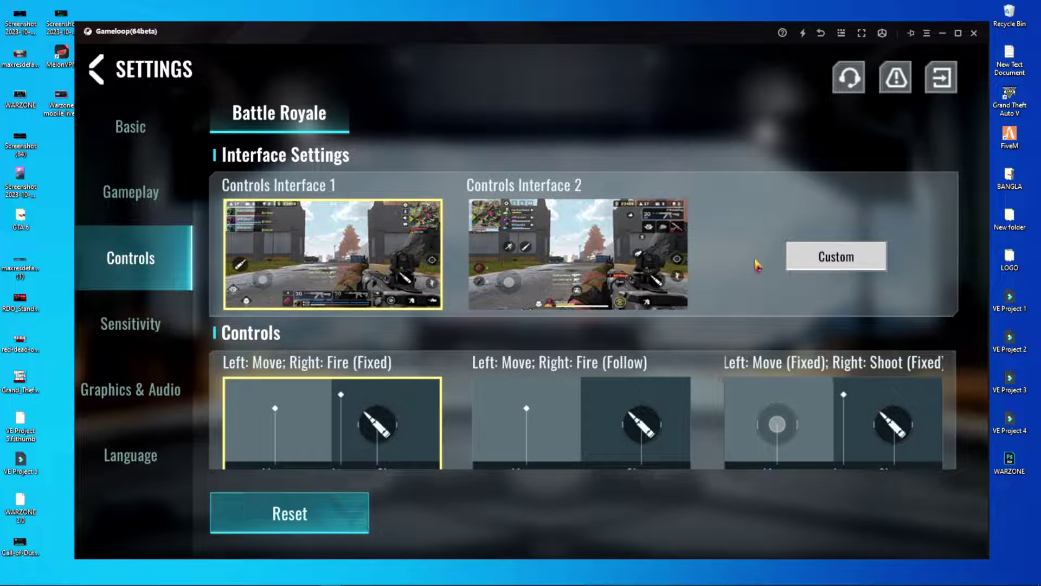
click(837, 261)
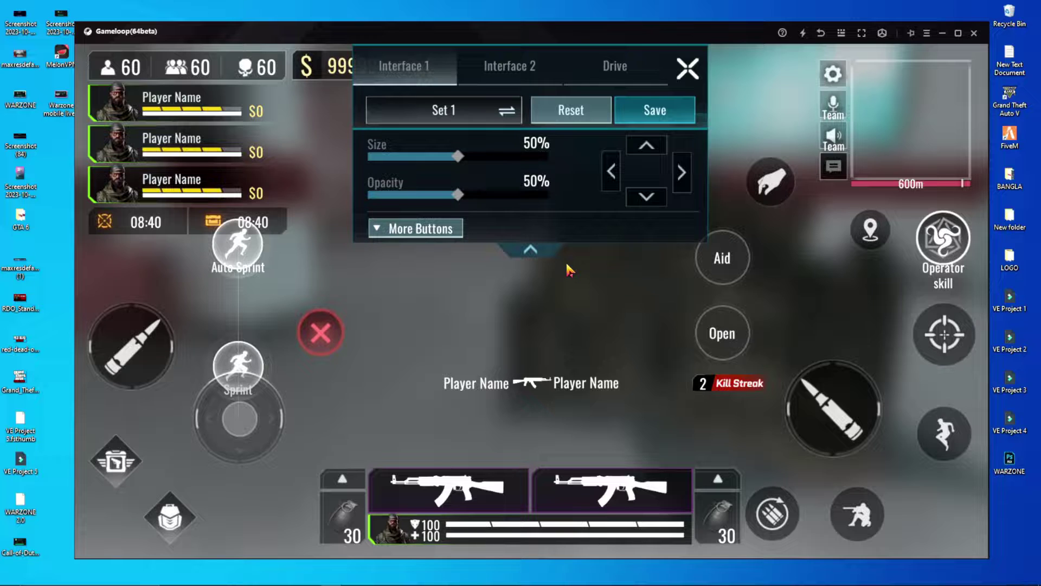
Move the Open button up-left, place the Aid button on its old spot, then open Key Mapping.
mouse_move(732, 345)
mouse_down()
mouse_move(709, 337)
mouse_move(722, 328)
mouse_up()
click(731, 259)
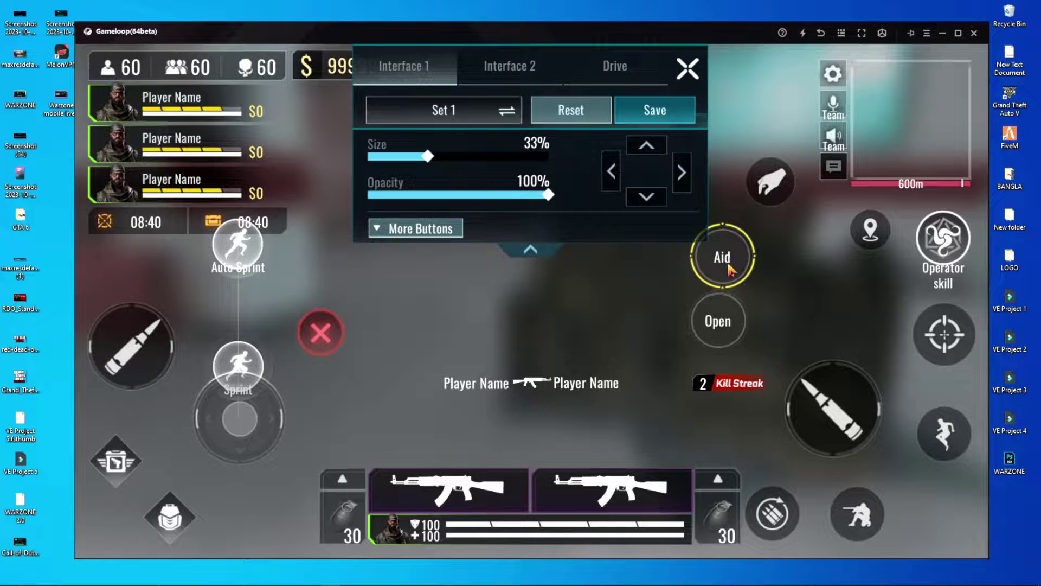
drag(731, 259, 726, 327)
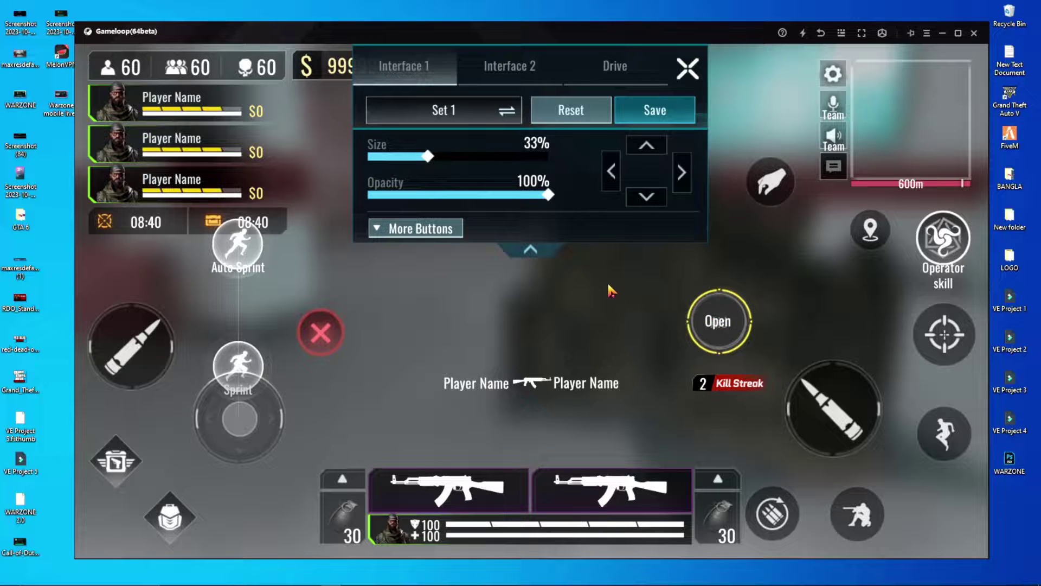
click(842, 35)
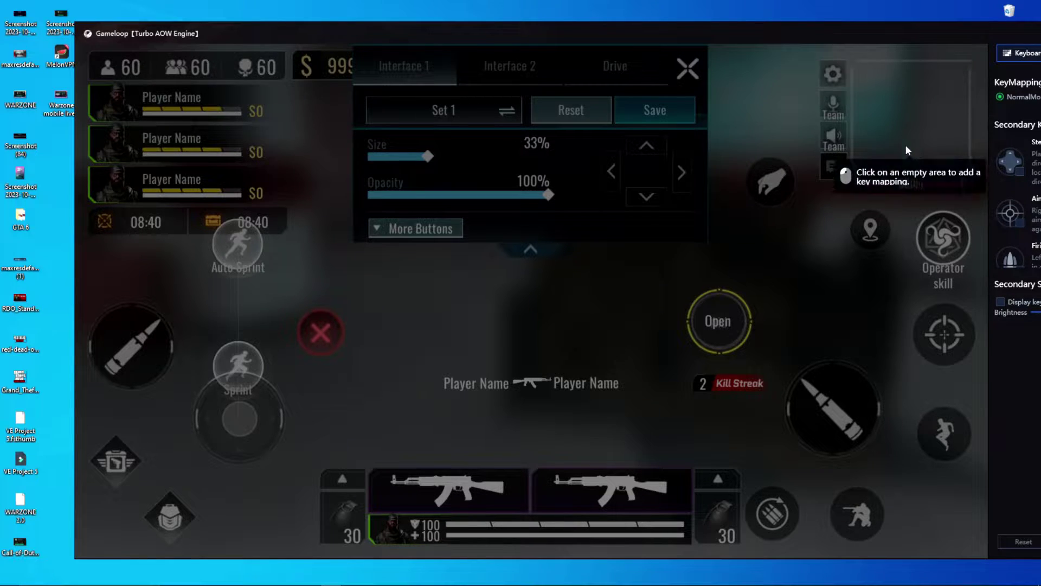
Place a WASD Steering Wheel mapping over the lower-left movement joystick.
drag(812, 34, 761, 27)
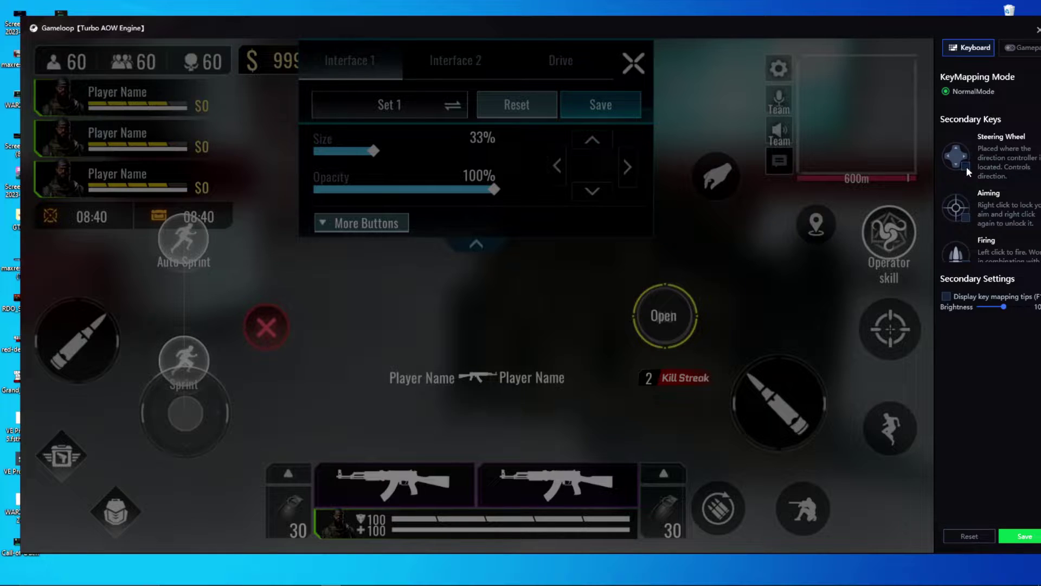
drag(967, 167, 190, 391)
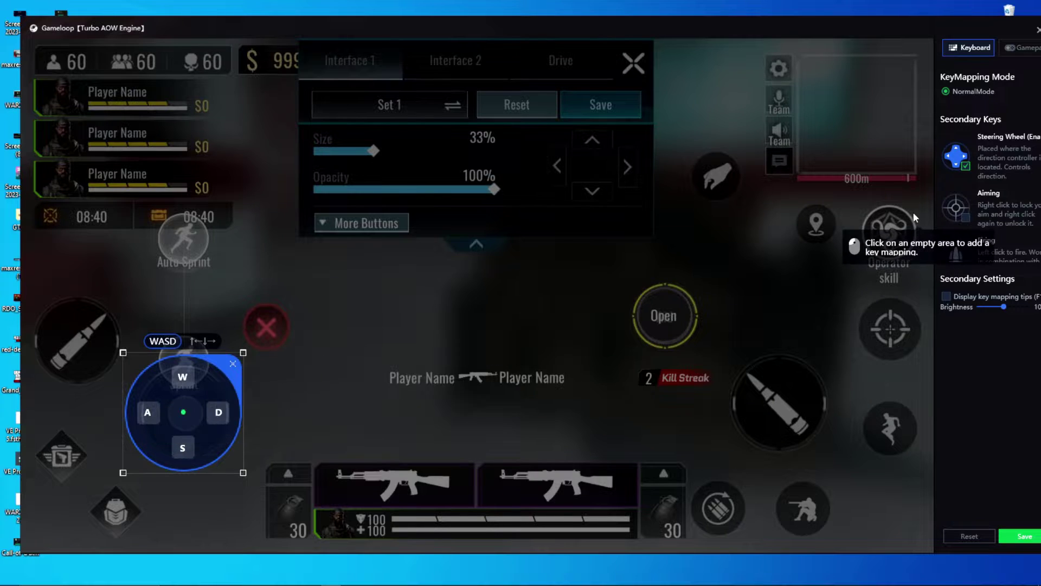
Enable the Aiming mapping, position it near the top right, and bind it to Ctrl.
click(972, 215)
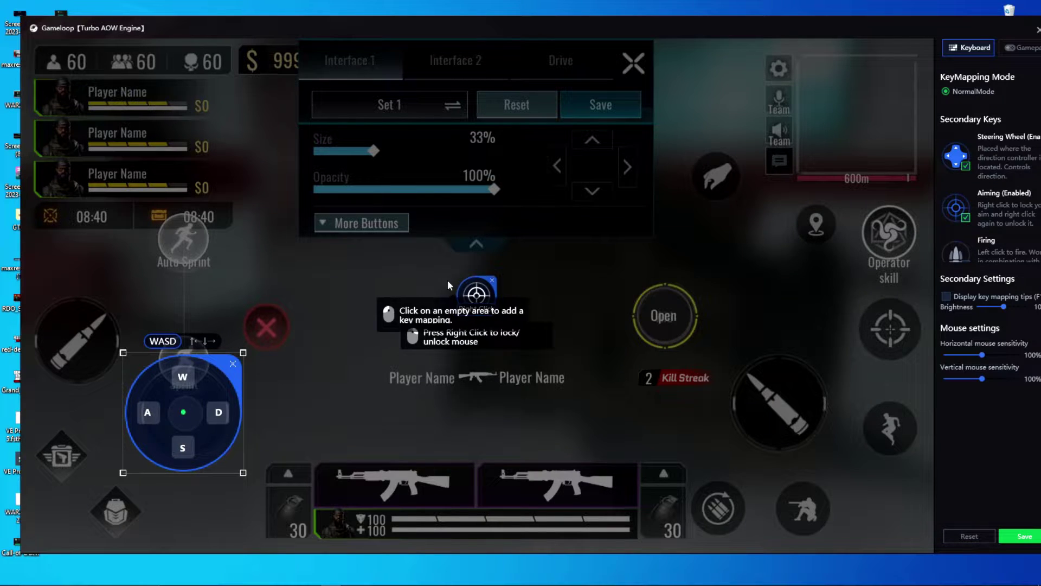
drag(480, 307, 699, 104)
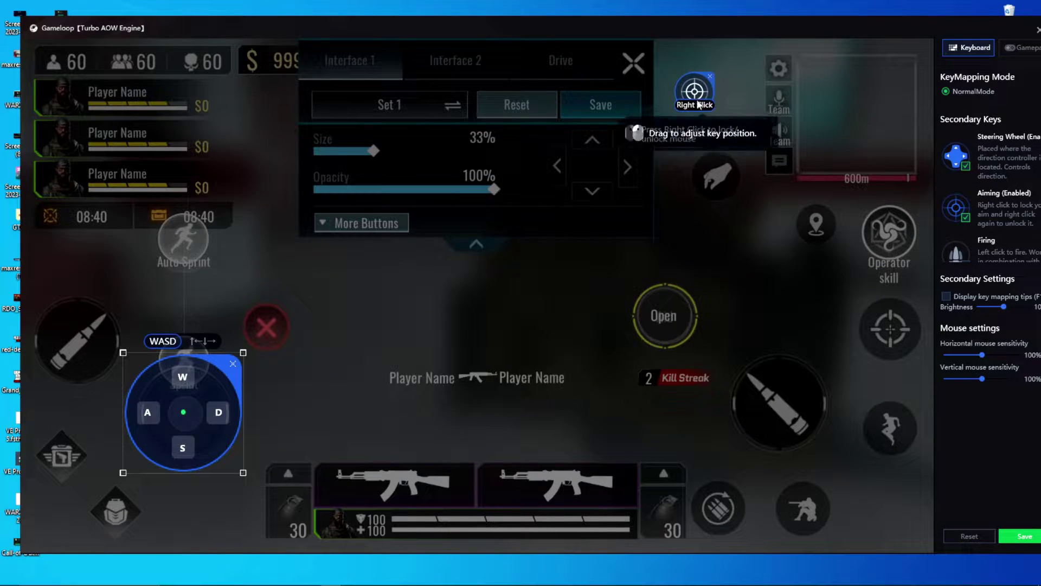
click(700, 107)
key(ctrl)
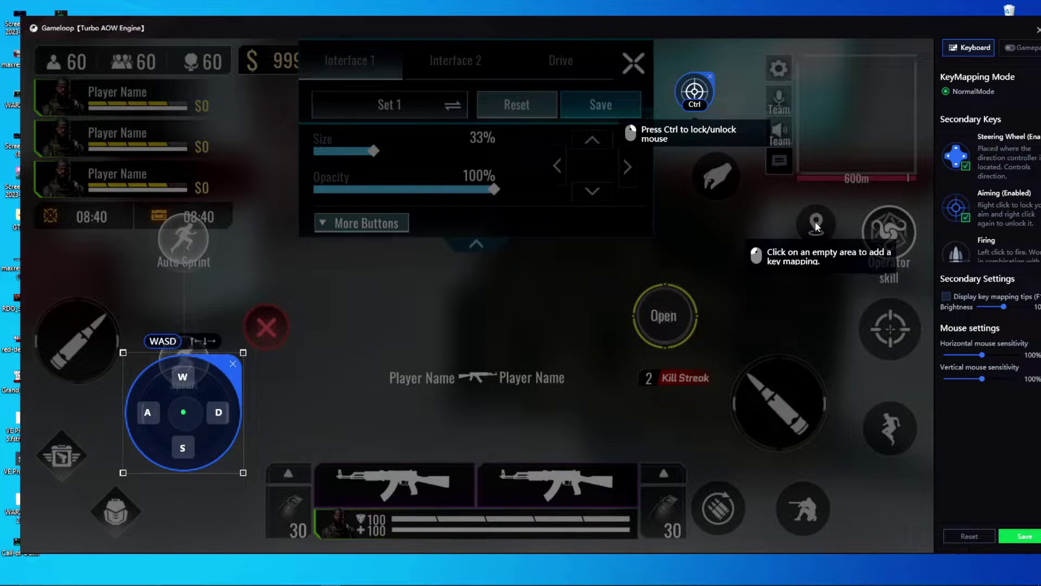
Enable the Firing mapping and place its key on the left fire button.
scroll(1009, 239, down, 1)
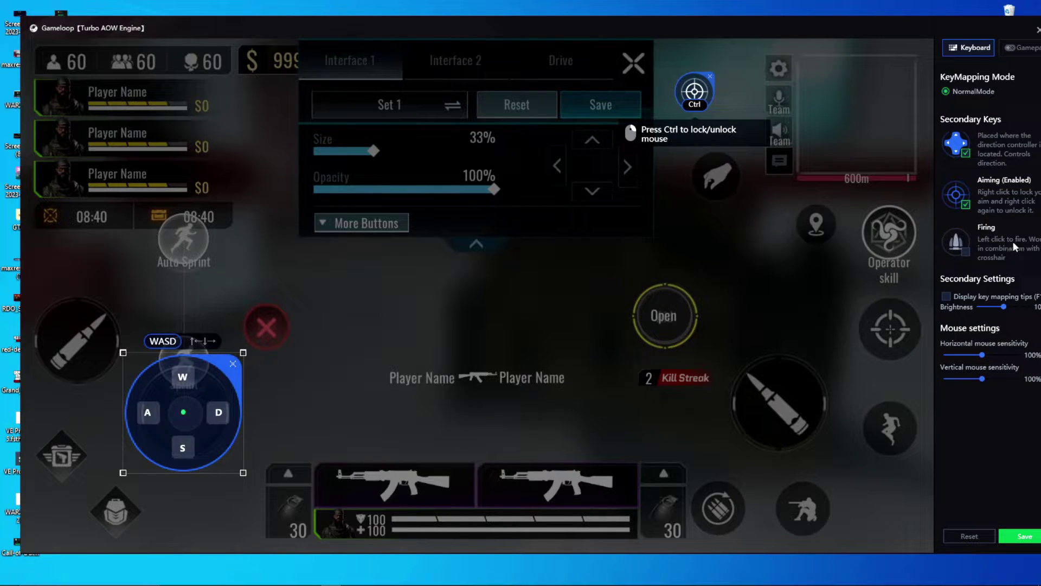
click(967, 254)
drag(481, 299, 76, 350)
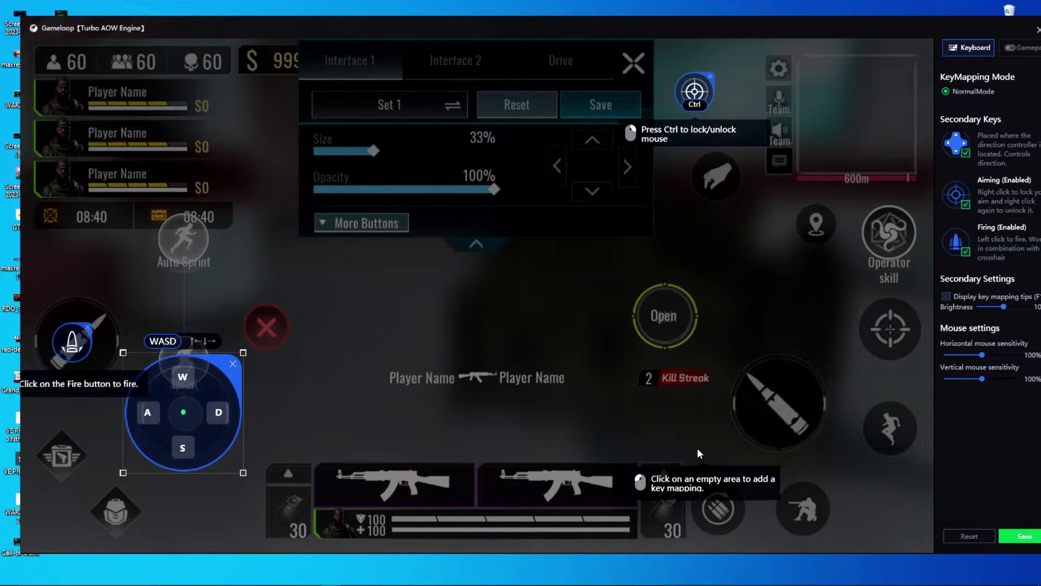
Bind E to operator skill, Alt to map pin, F to Open, and 1 and 2 to weapon slots.
click(889, 234)
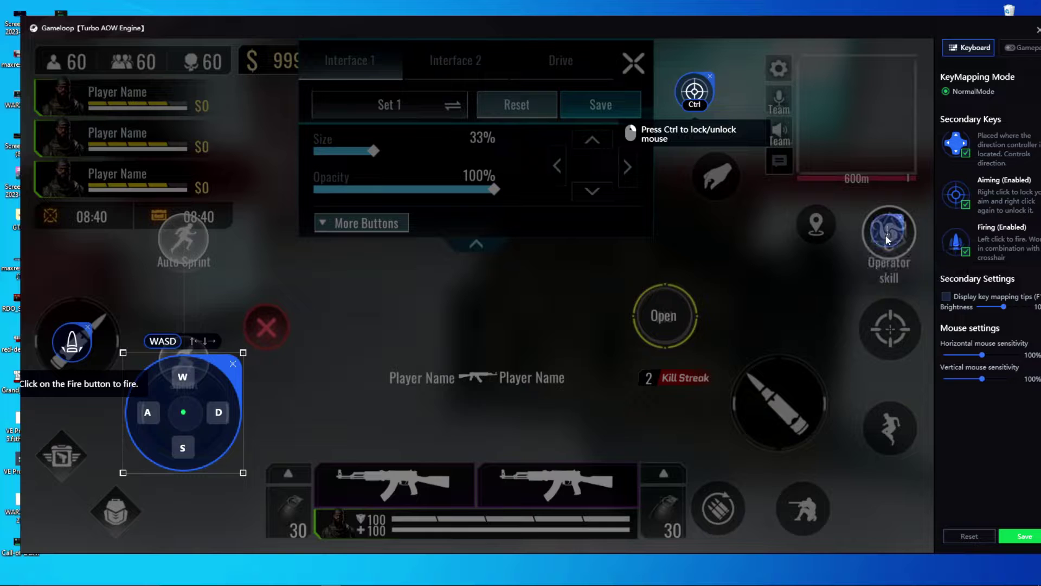
key(e)
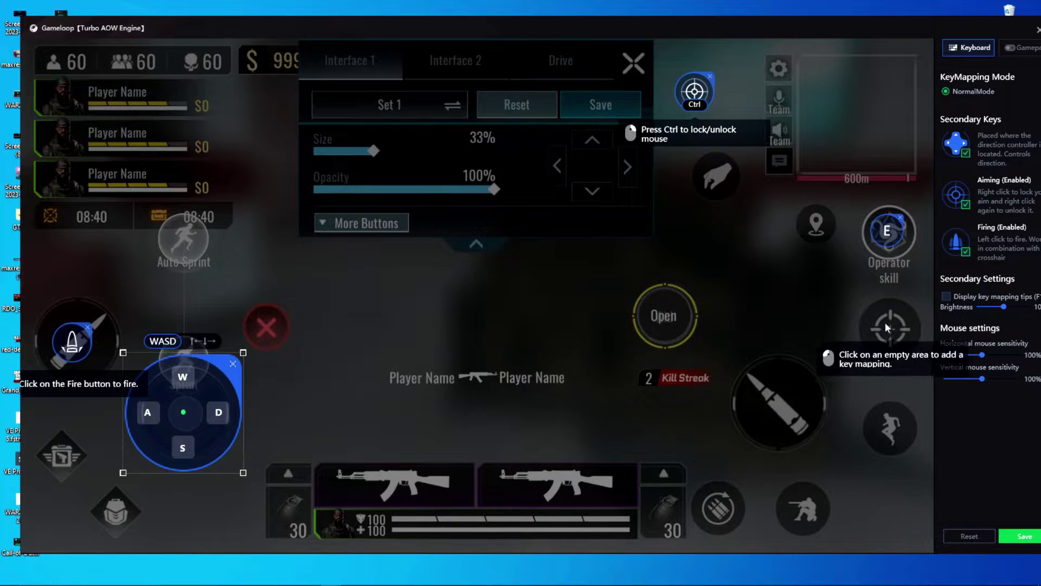
click(815, 223)
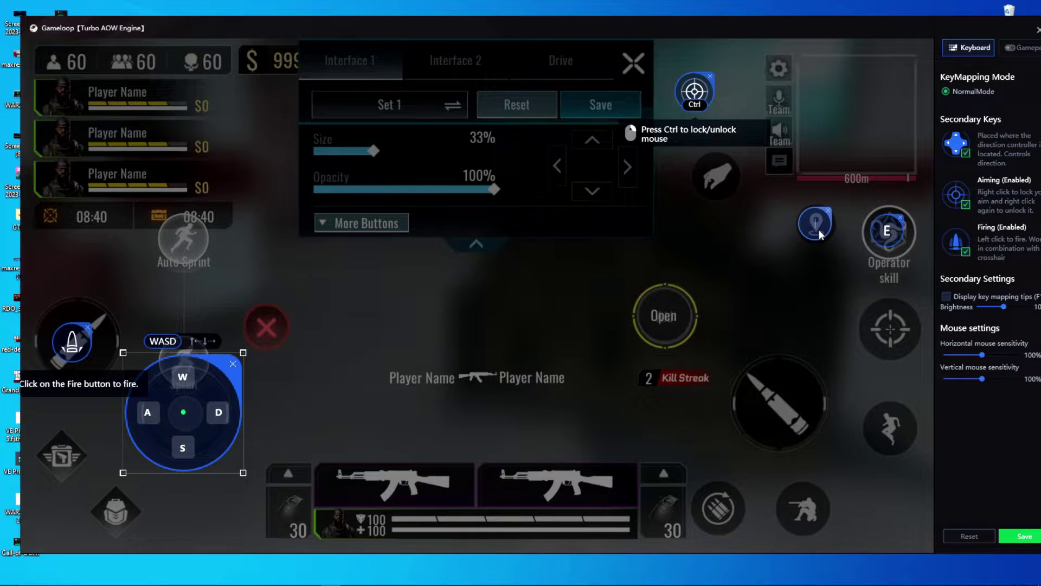
key(alt)
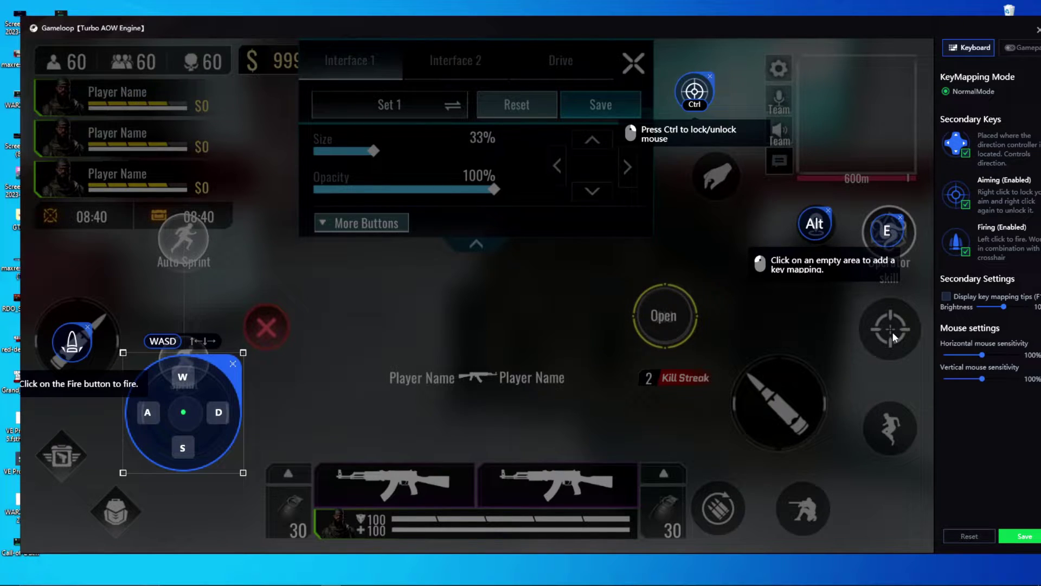
click(666, 317)
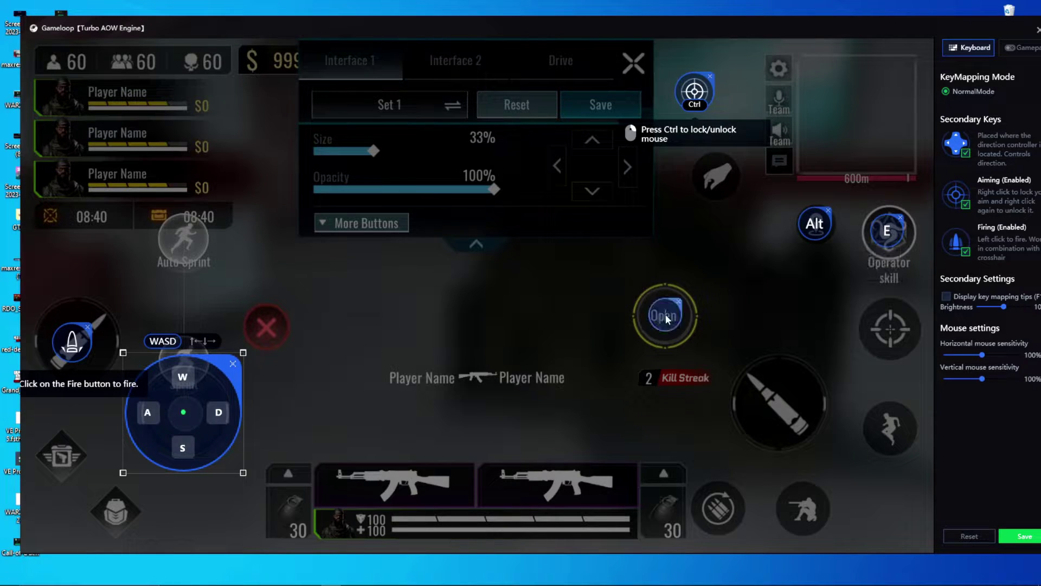
key(f)
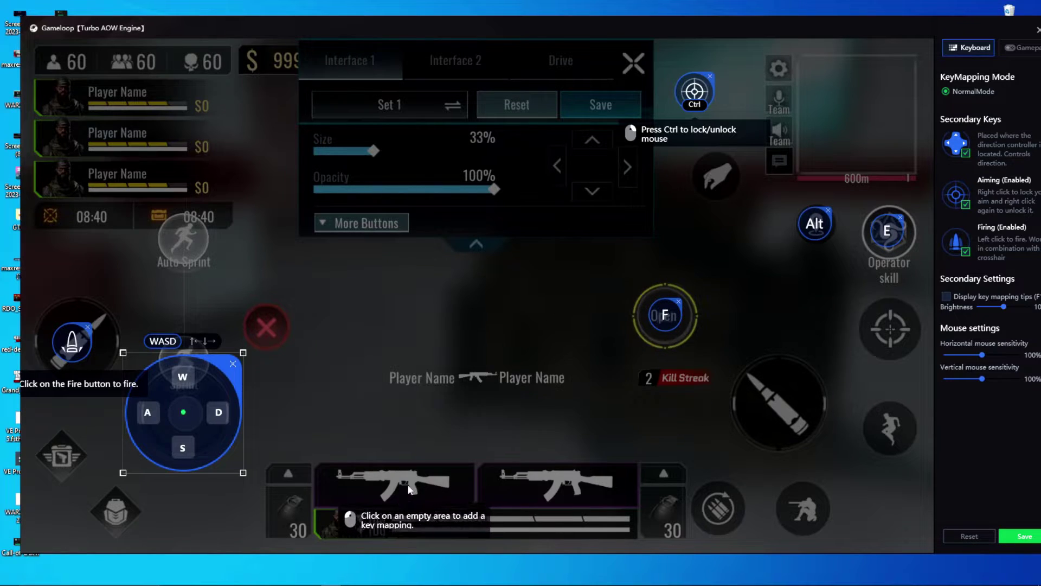
click(378, 479)
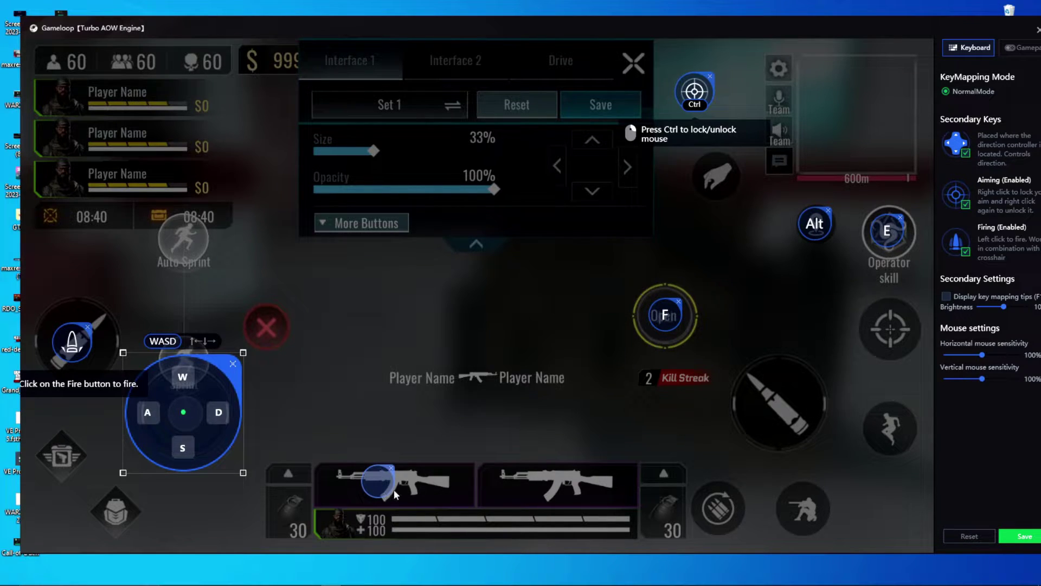
key(1)
click(543, 484)
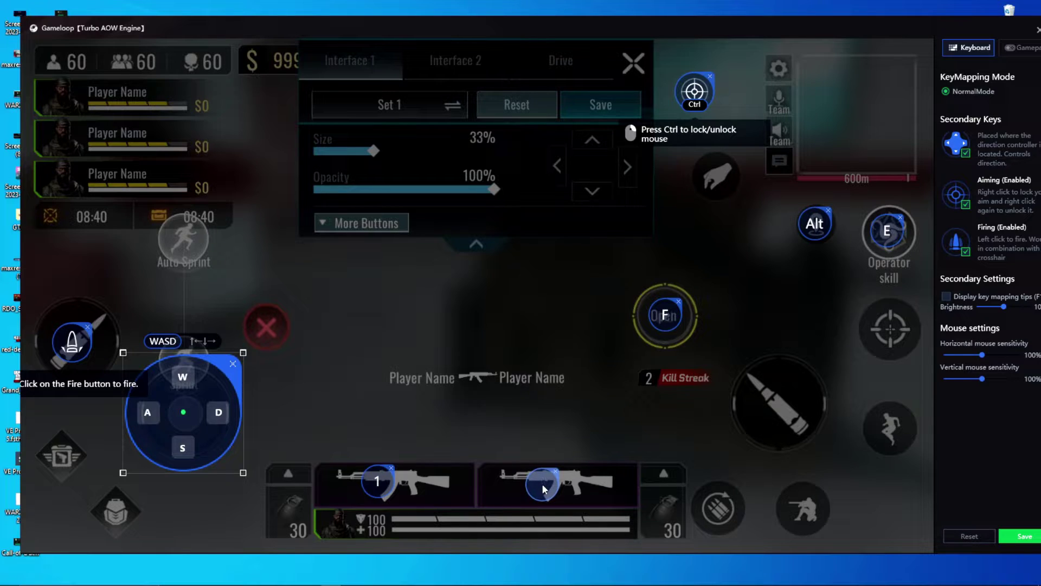
key(2)
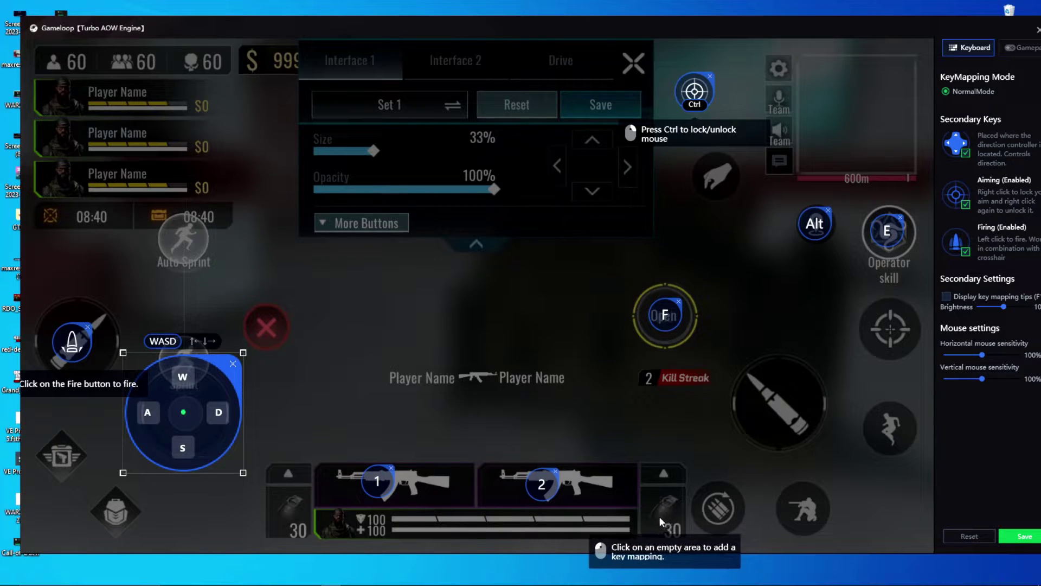
Bind 4 and 3 to the grenade slots, R to reload and C to crouch.
click(291, 514)
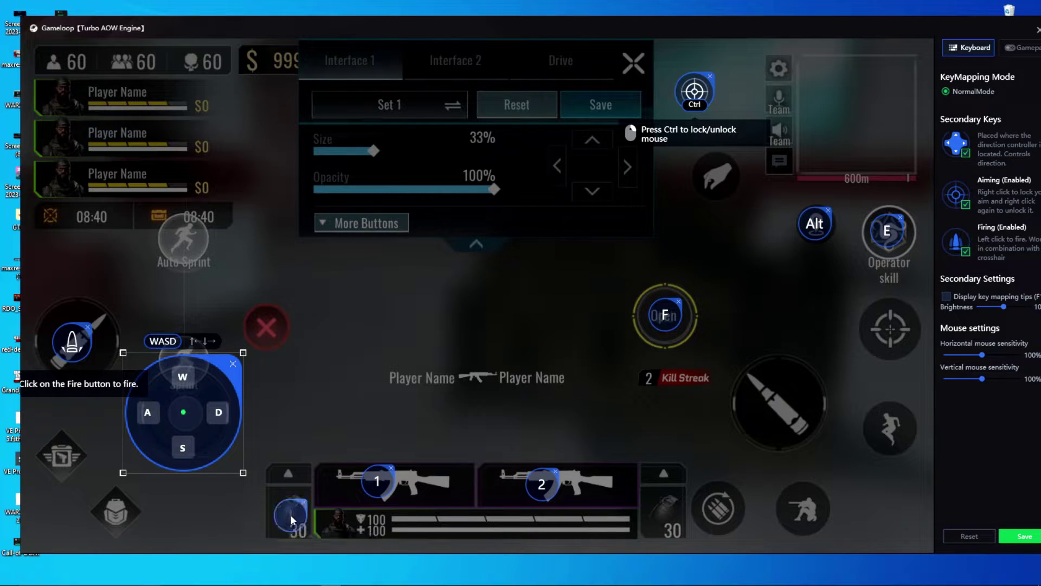
key(4)
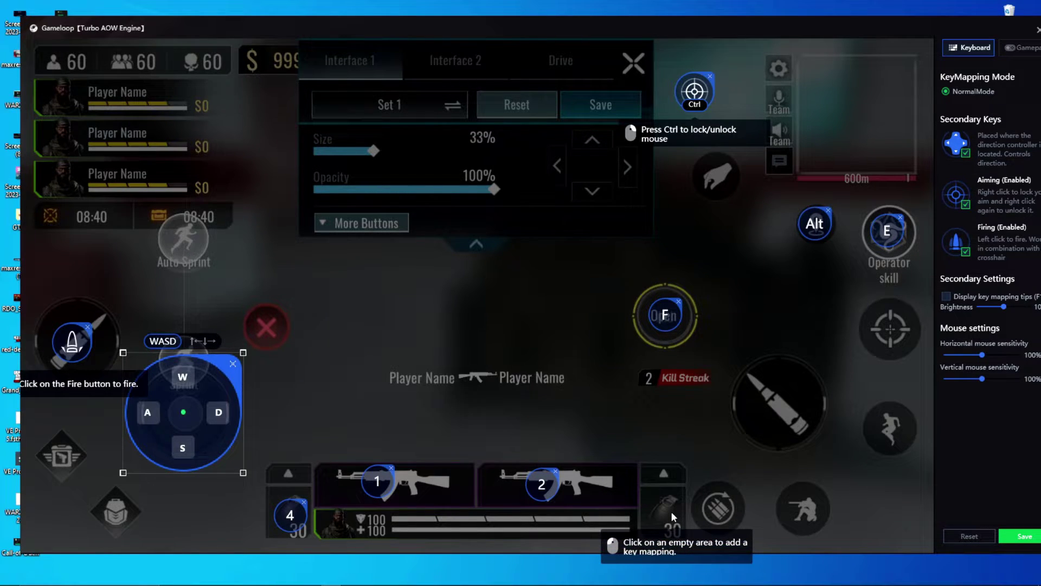
click(671, 519)
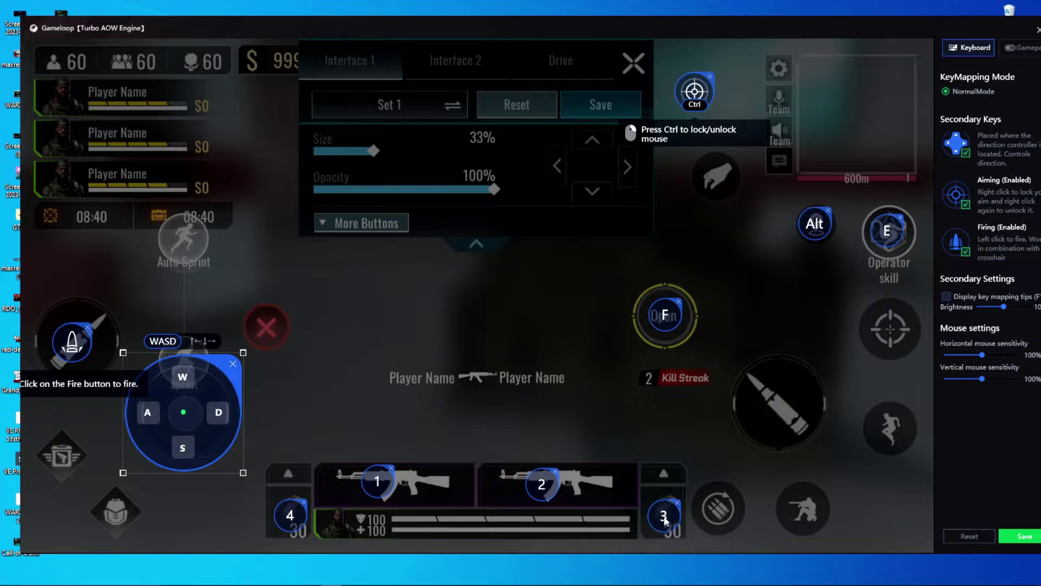
key(3)
click(719, 510)
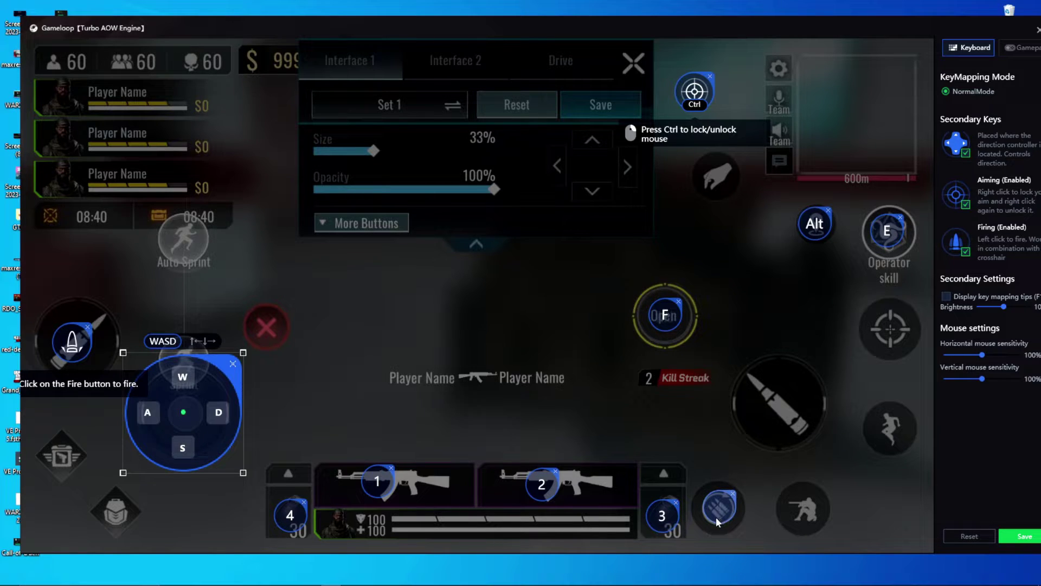
key(r)
click(802, 508)
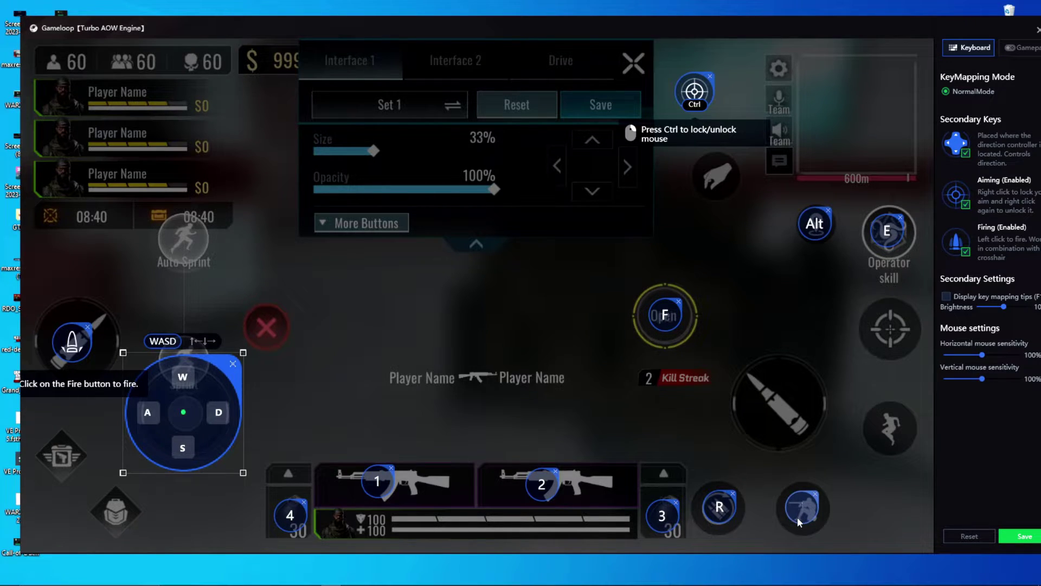
key(c)
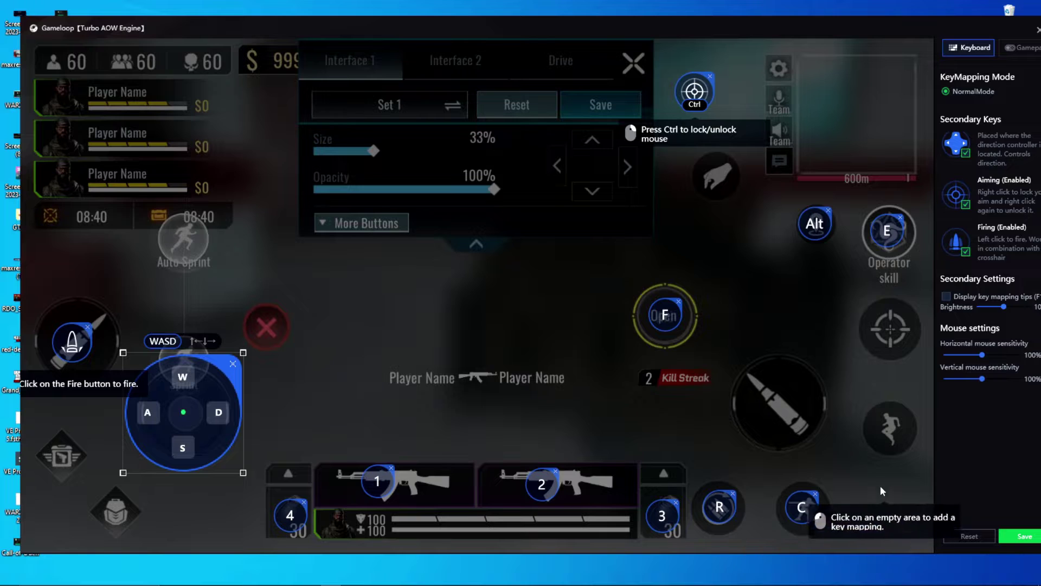
Bind Space to jump, Tab to helmet, P to bag and M to minimap.
click(894, 430)
key(space)
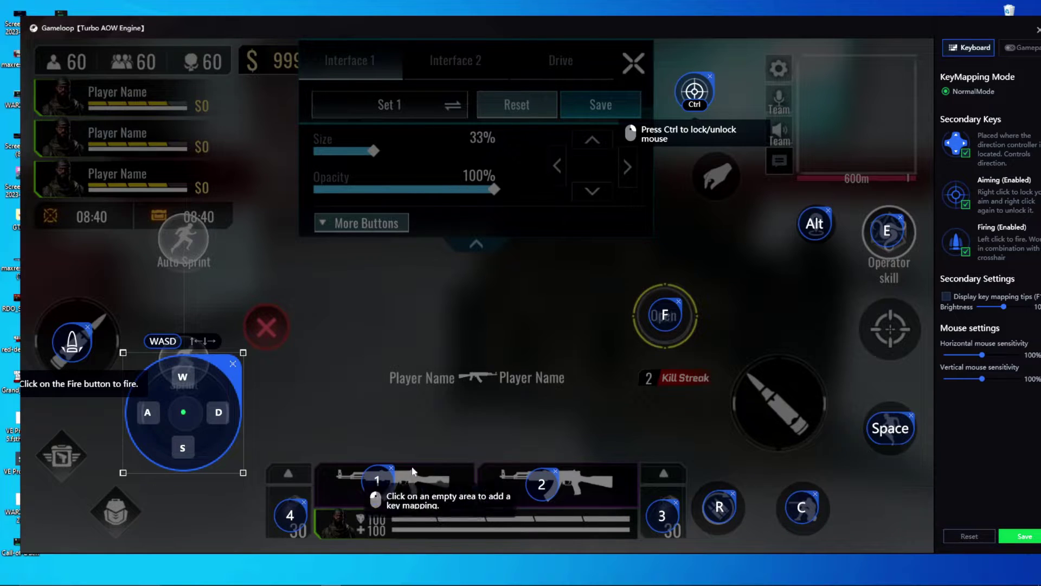
click(116, 513)
key(Tab)
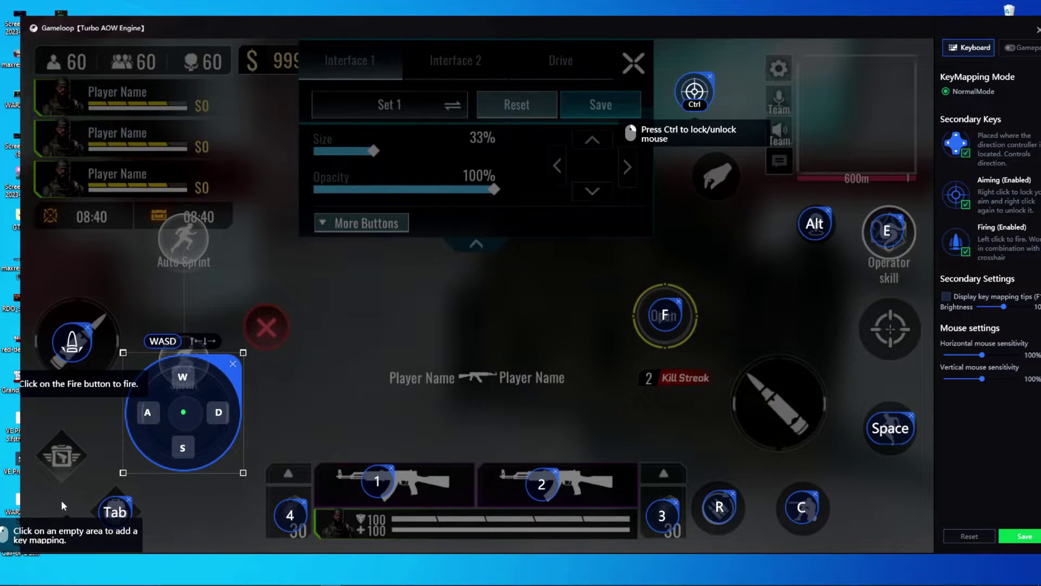
click(62, 460)
key(p)
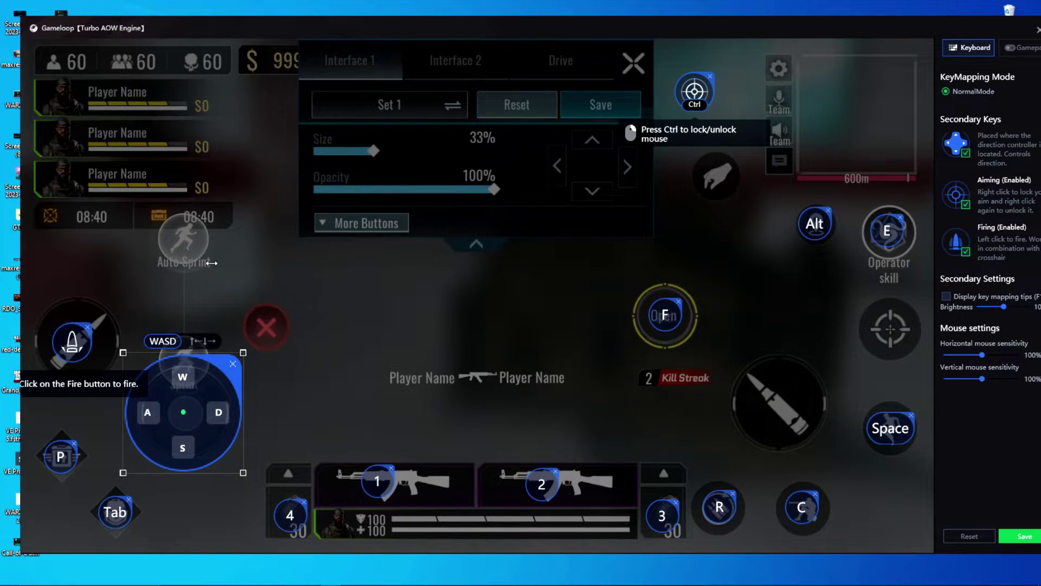
click(913, 67)
key(m)
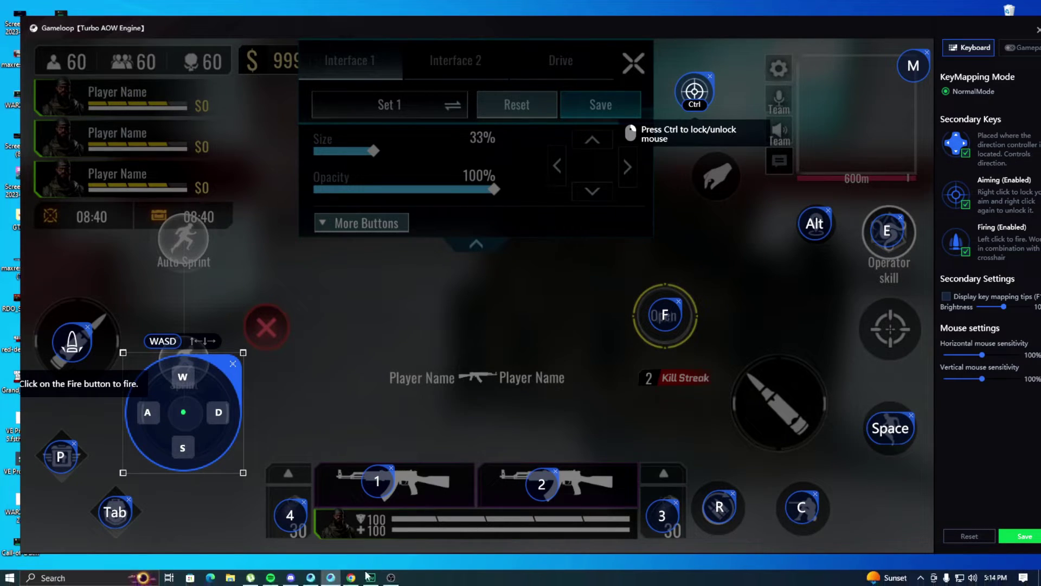
Search Google in Chrome for 'xmouse download'.
click(351, 578)
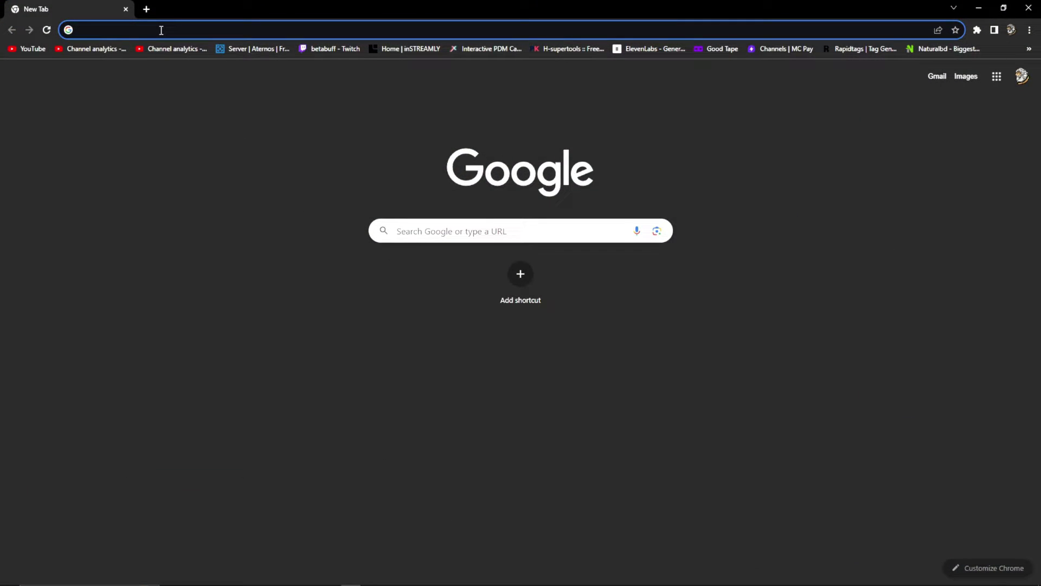
text(x)
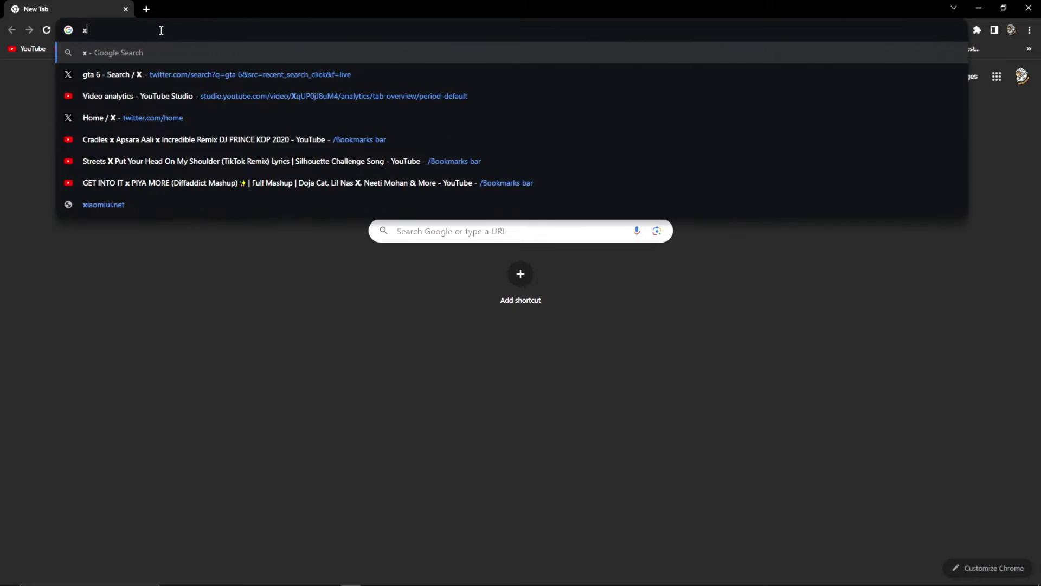
text(mouse download)
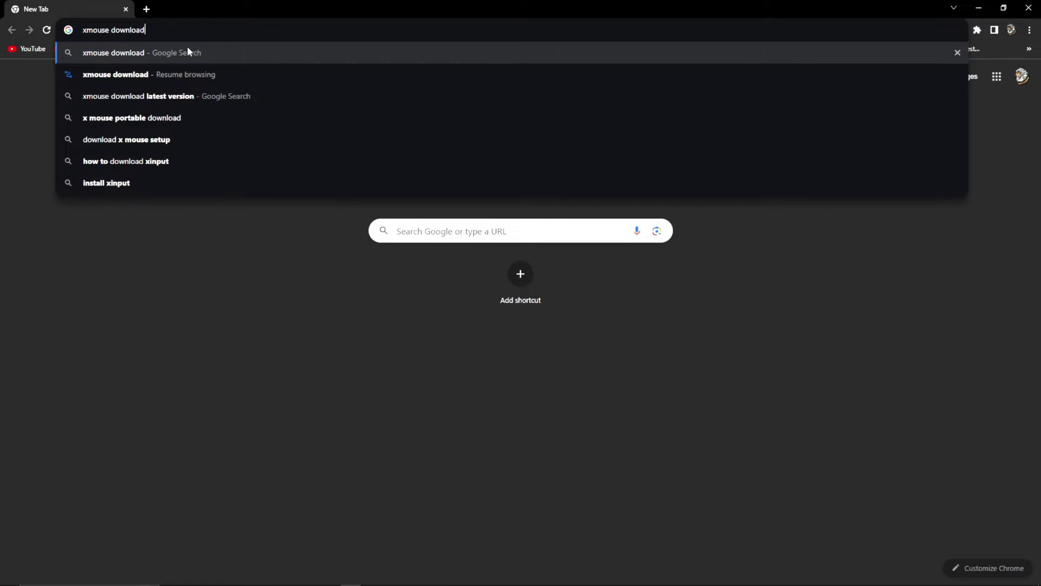
key(Return)
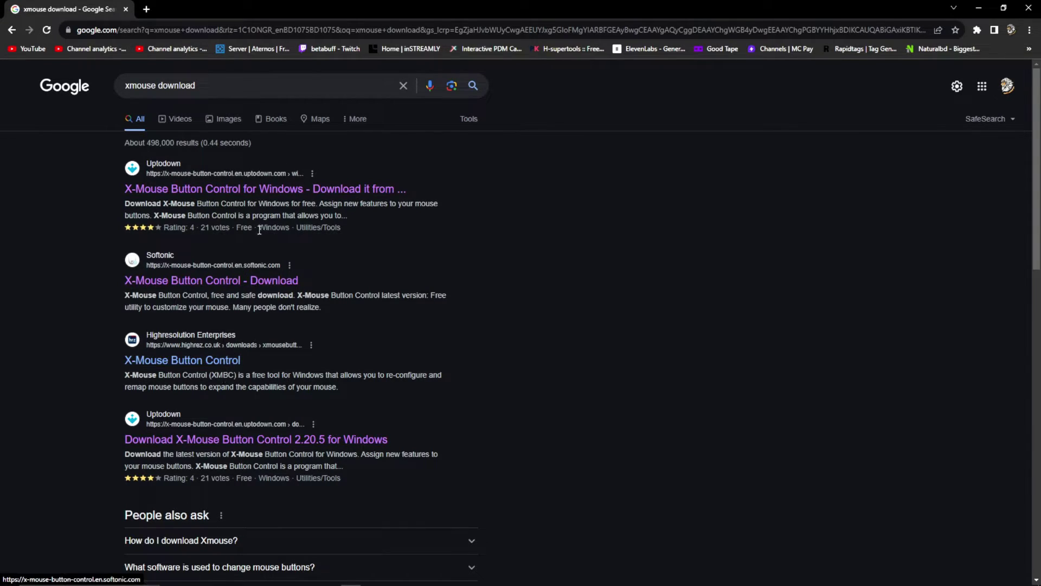
Open the Uptodown X-Mouse Button Control result in a new tab and view it.
right_click(261, 190)
click(285, 197)
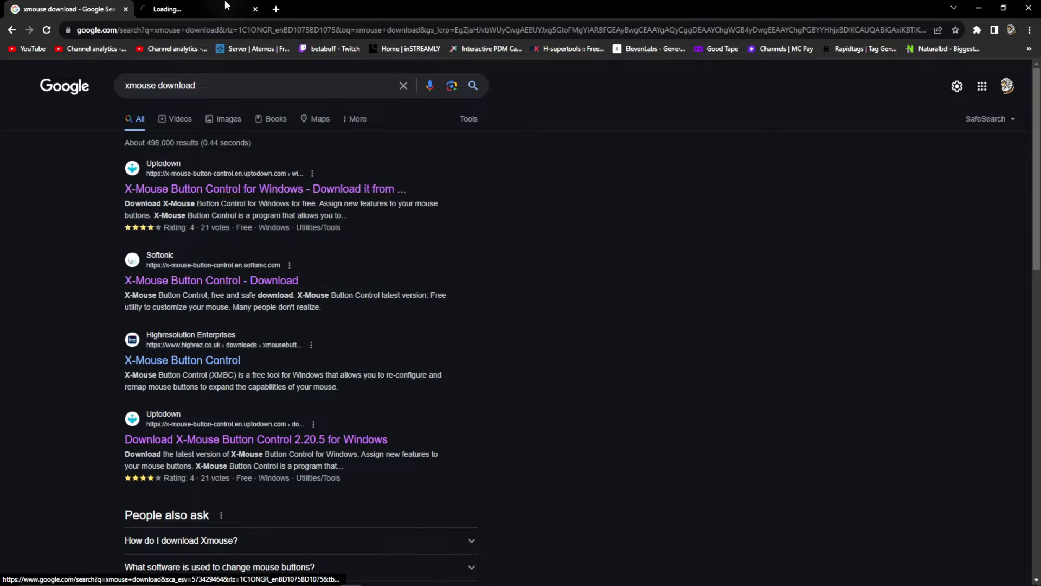
click(226, 6)
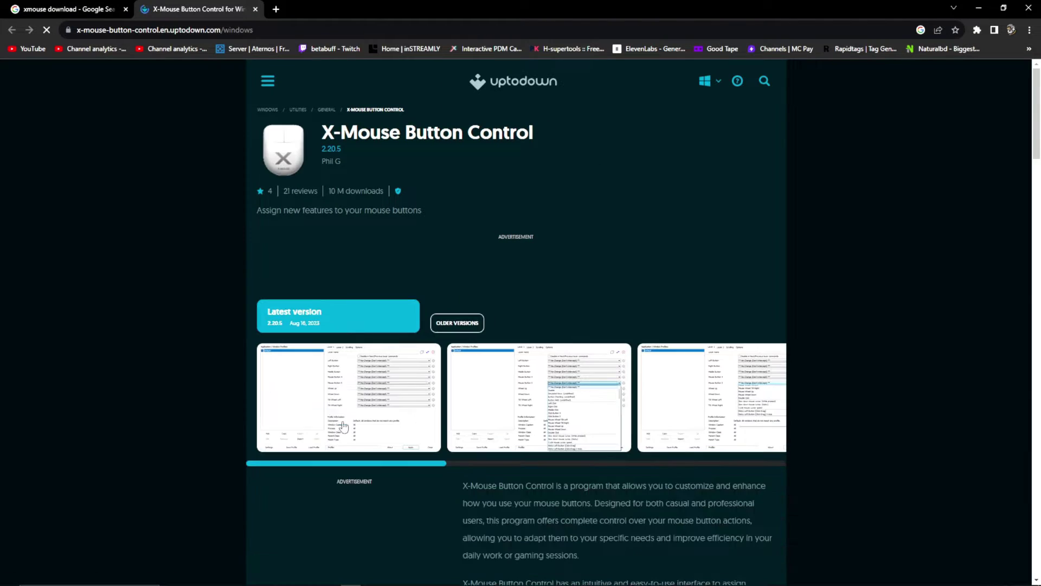